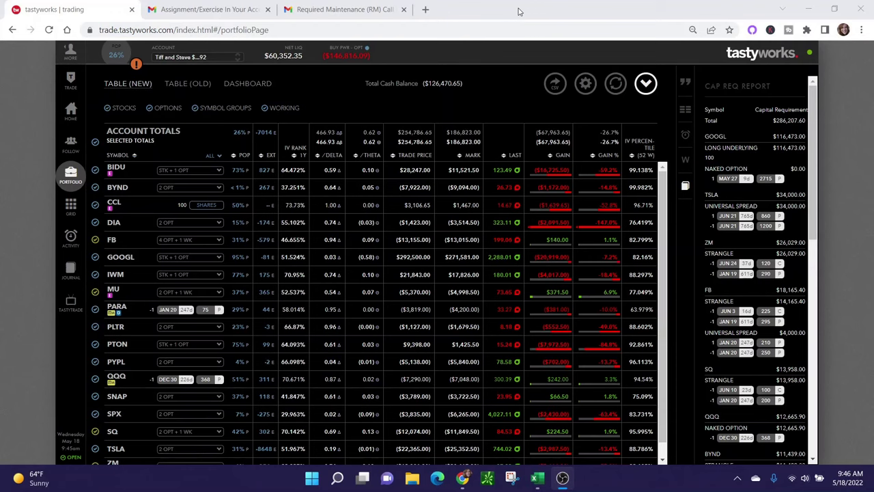
# Step: Open the GOOGL assignment notice, highlight the 2725 Puts strike and expand the full message
pyautogui.click(211, 9)
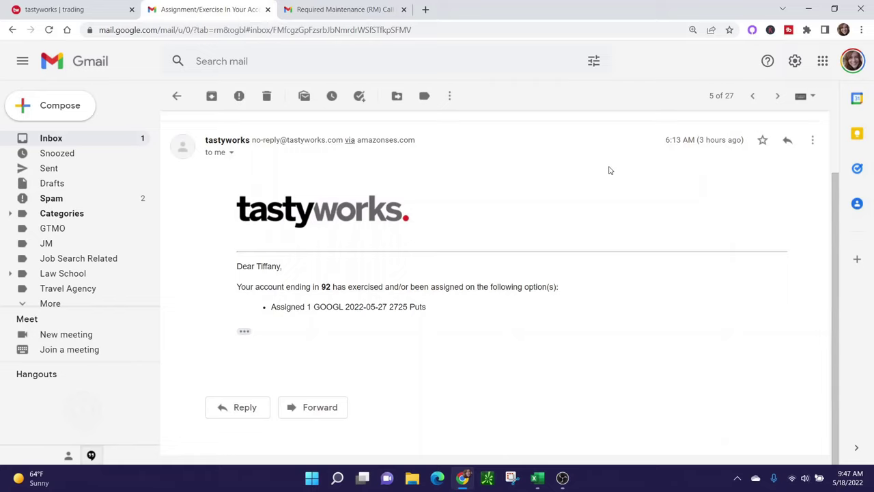
pyautogui.moveTo(389, 307); pyautogui.dragTo(432, 315)
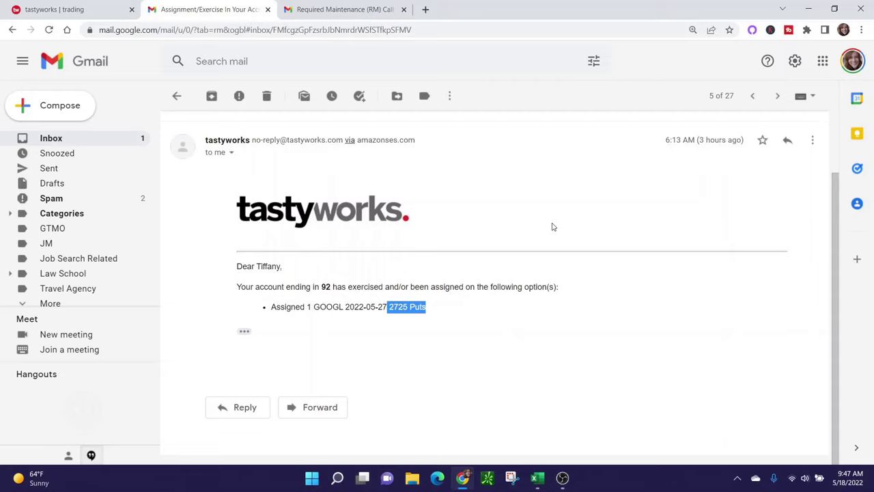
pyautogui.click(244, 331)
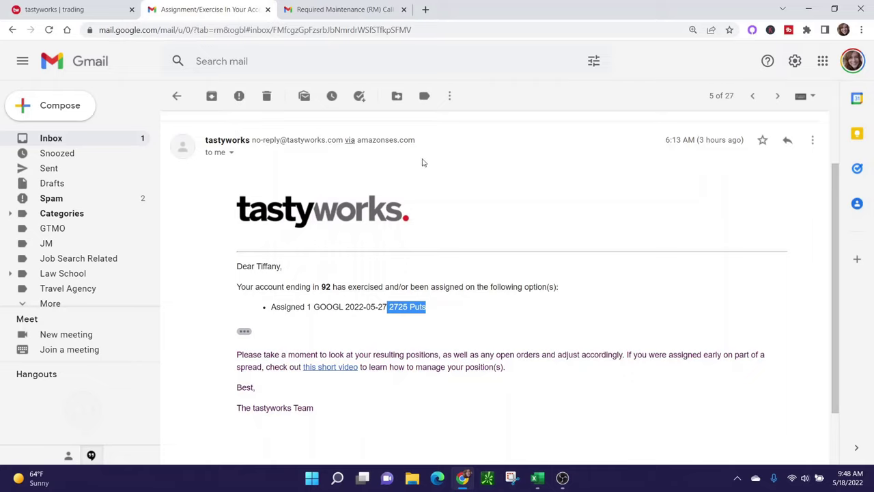
# Step: Open the Required Maintenance call email and highlight its arrival time, trade date and 05/19/2022 due date
pyautogui.click(321, 5)
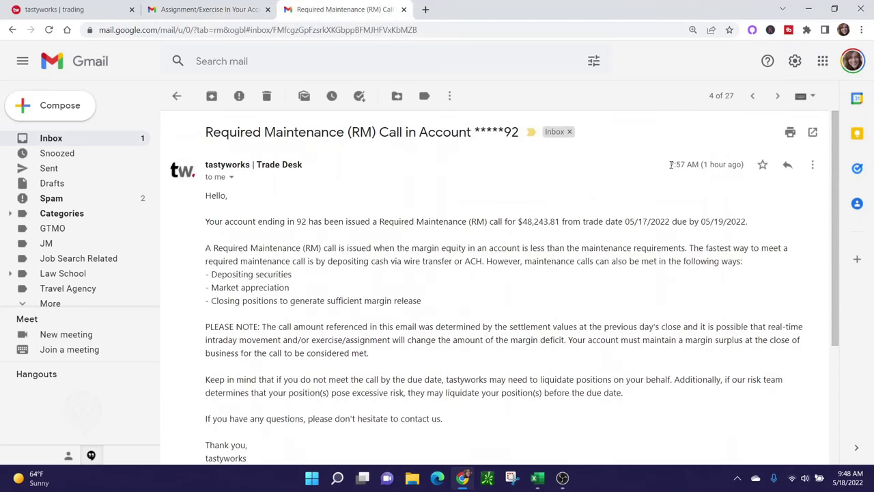
pyautogui.moveTo(669, 164); pyautogui.dragTo(701, 164)
pyautogui.scroll(-1, 598, 192)
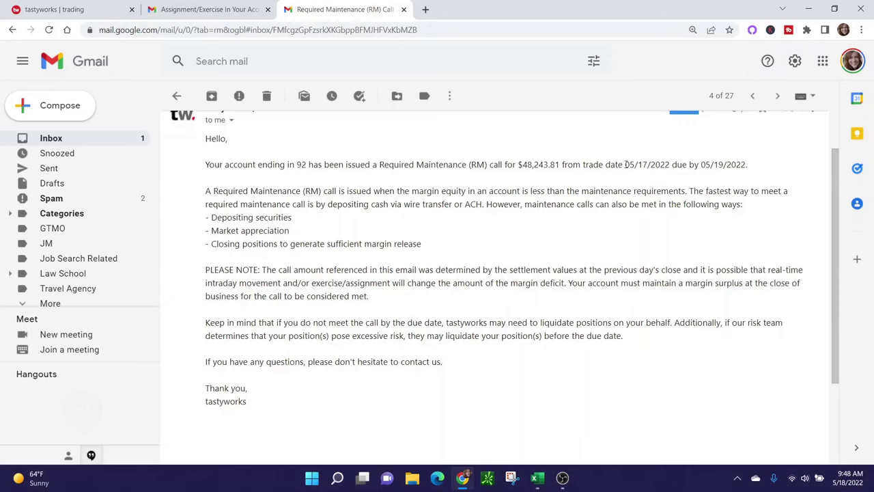
pyautogui.moveTo(624, 164); pyautogui.dragTo(745, 165)
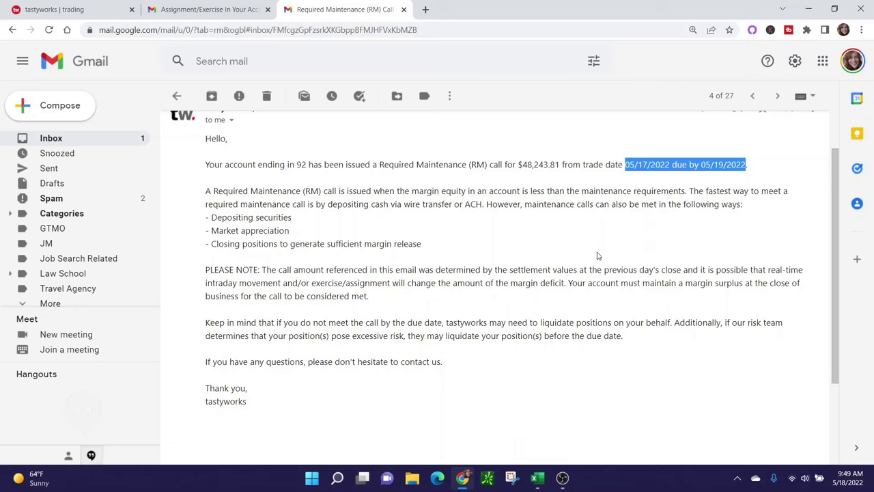
pyautogui.scroll(2, 593, 256)
pyautogui.scroll(-2, 594, 257)
# Step: View the Potential Excessive Risk warning email, then go back to the tastyworks portfolio
pyautogui.hotkey('alt', 'Left')
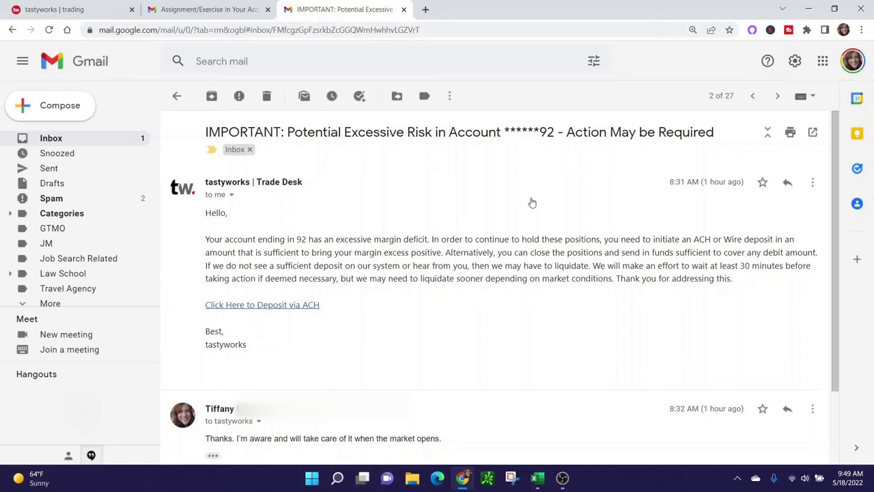
pyautogui.click(32, 7)
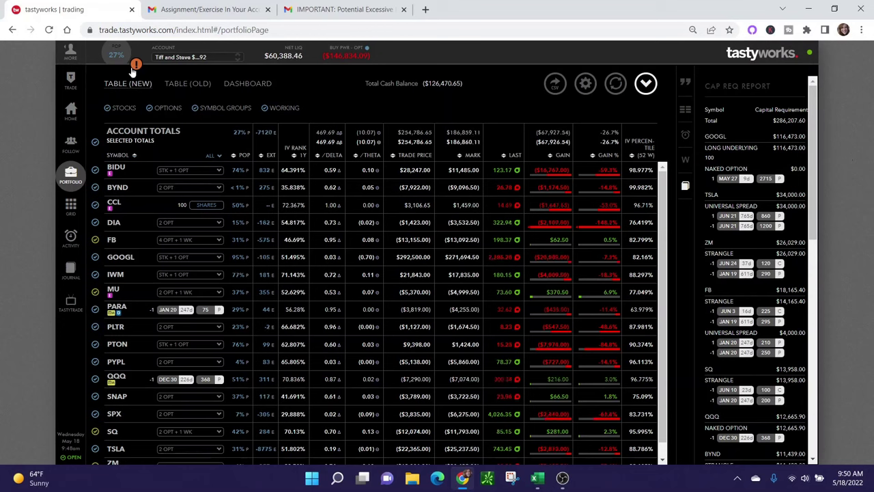
# Step: Check and dismiss the Cash Account Notices, then expand GOOGL into 100 shares and the 2715 put
pyautogui.click(136, 66)
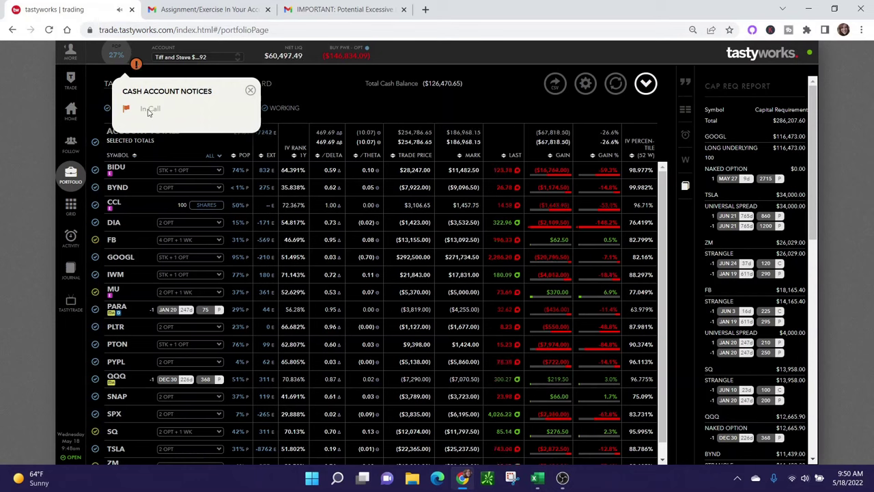
pyautogui.click(251, 90)
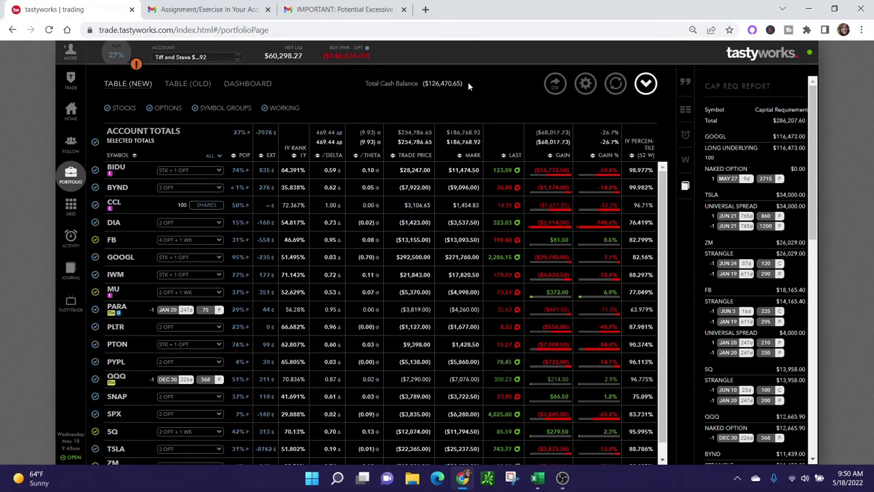
pyautogui.click(172, 258)
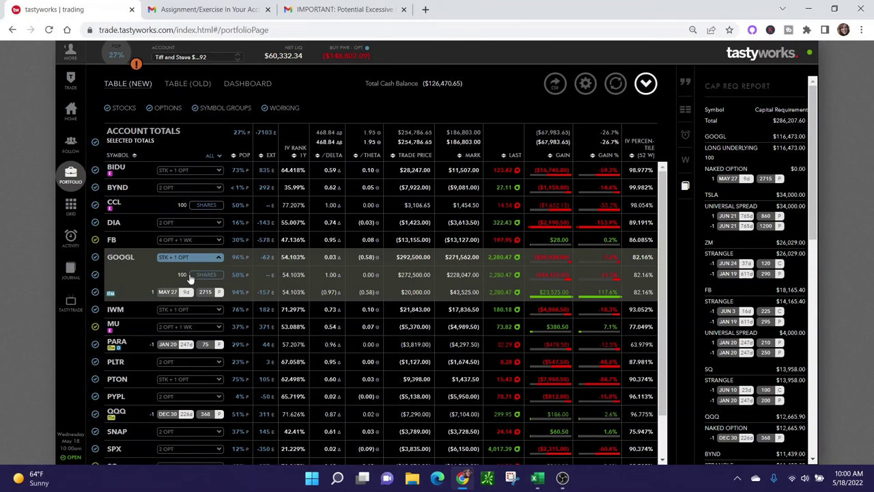
pyautogui.click(192, 277)
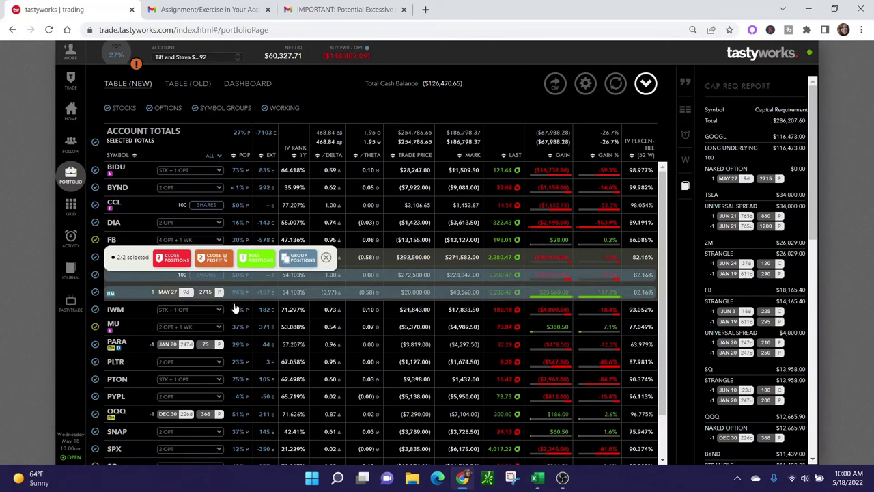
pyautogui.click(160, 258)
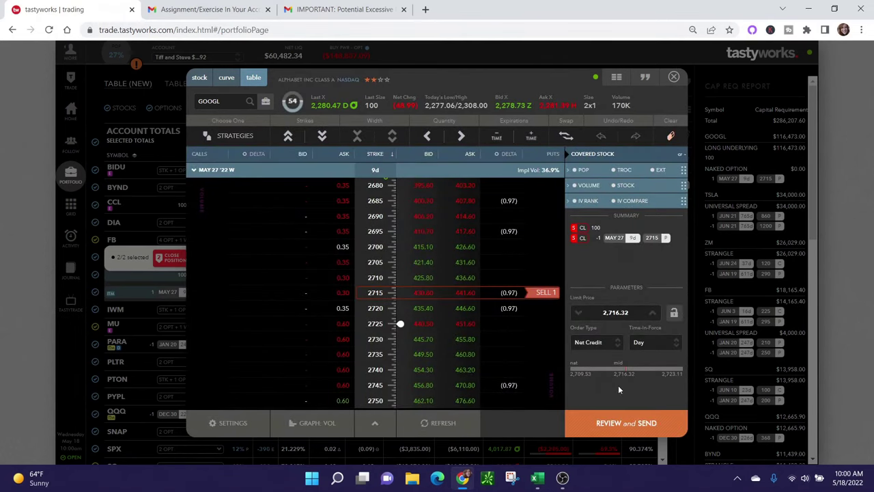
pyautogui.click(612, 429)
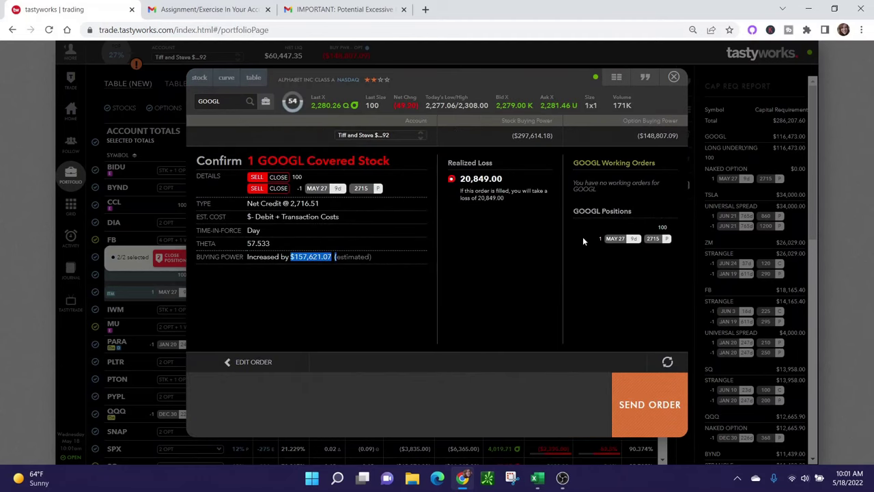
pyautogui.click(230, 362)
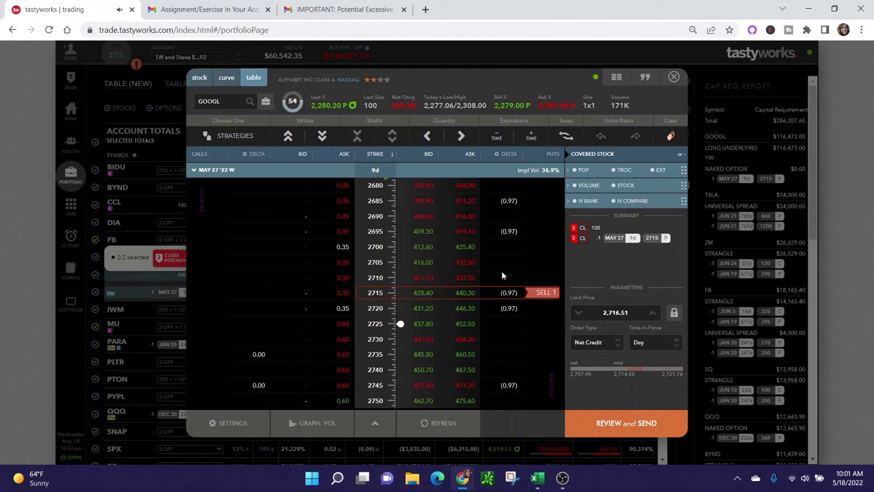
pyautogui.click(226, 79)
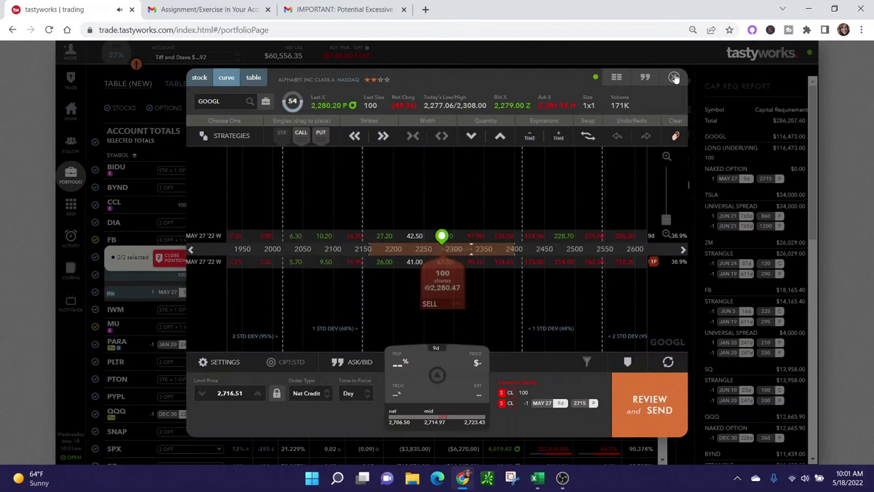
pyautogui.click(674, 78)
pyautogui.click(326, 258)
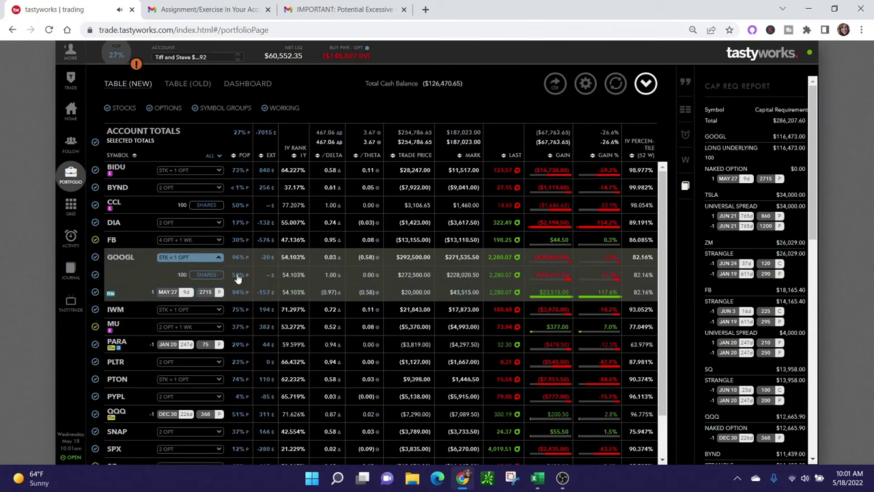
pyautogui.click(122, 256)
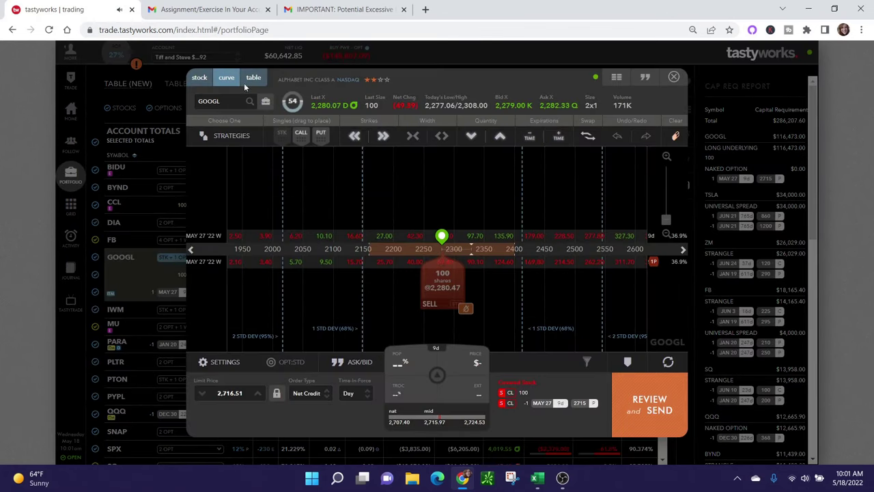
pyautogui.click(251, 79)
pyautogui.click(671, 135)
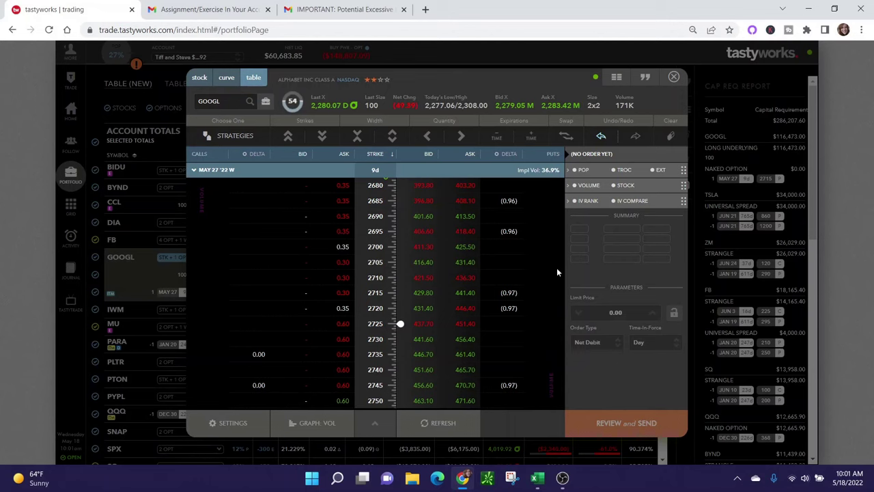
pyautogui.scroll(3, 522, 312)
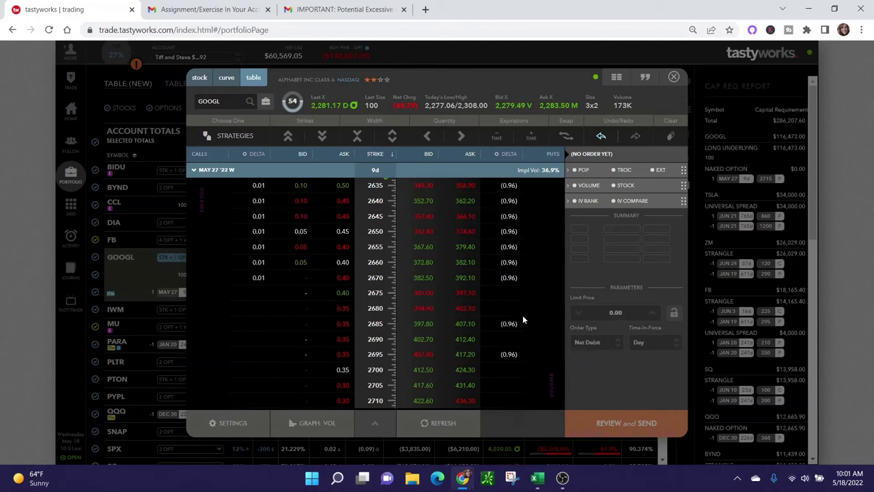
pyautogui.scroll(-3, 523, 316)
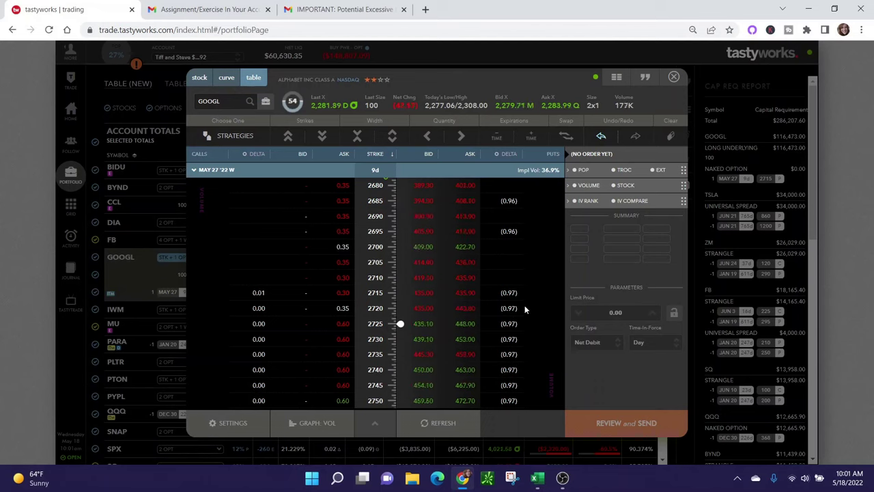
pyautogui.scroll(7, 524, 304)
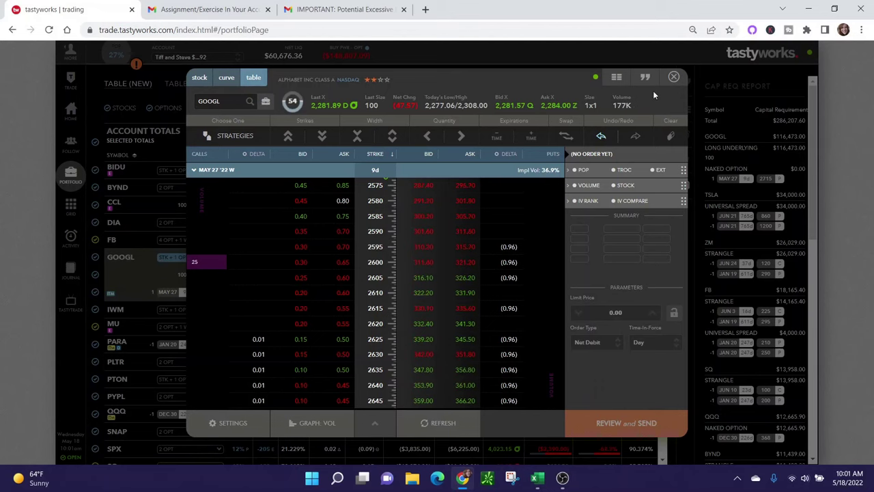
pyautogui.click(673, 78)
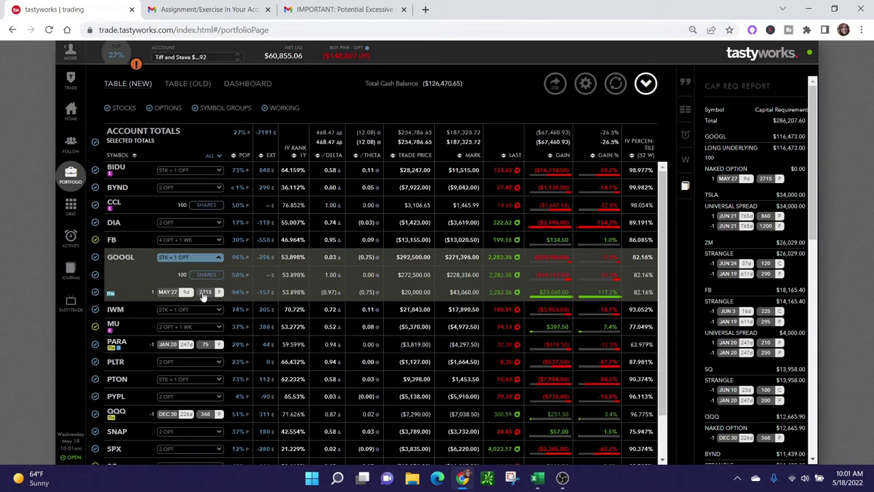
# Step: Send a sell-to-close order for the GOOGL May 27 2715 put at 432.65, then start a 100-share sell ticket
pyautogui.click(203, 294)
pyautogui.click(173, 280)
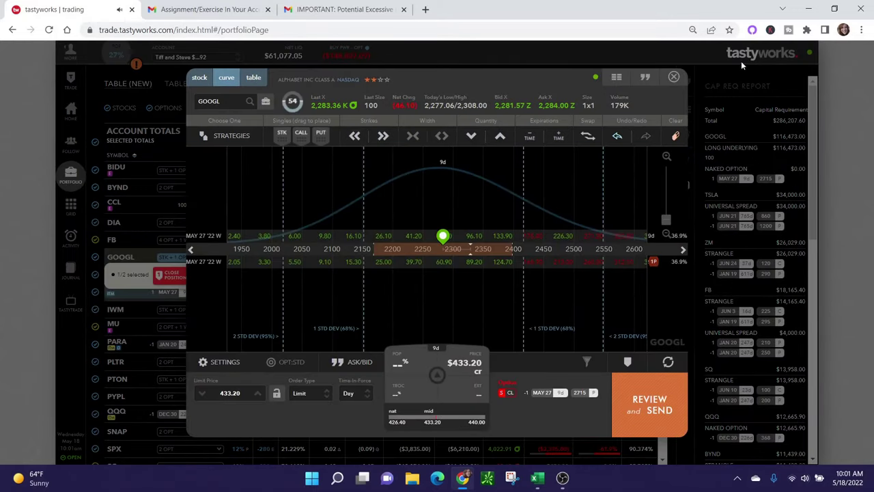
pyautogui.click(674, 78)
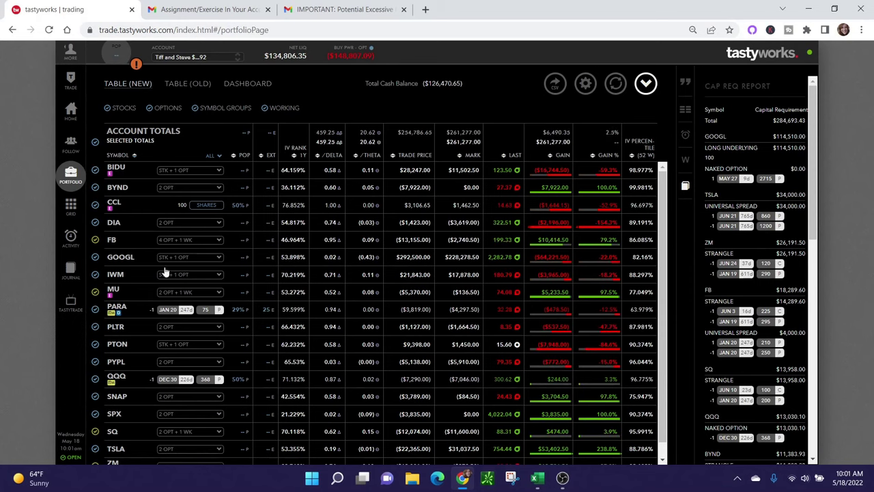
pyautogui.click(167, 257)
pyautogui.click(198, 295)
pyautogui.click(172, 275)
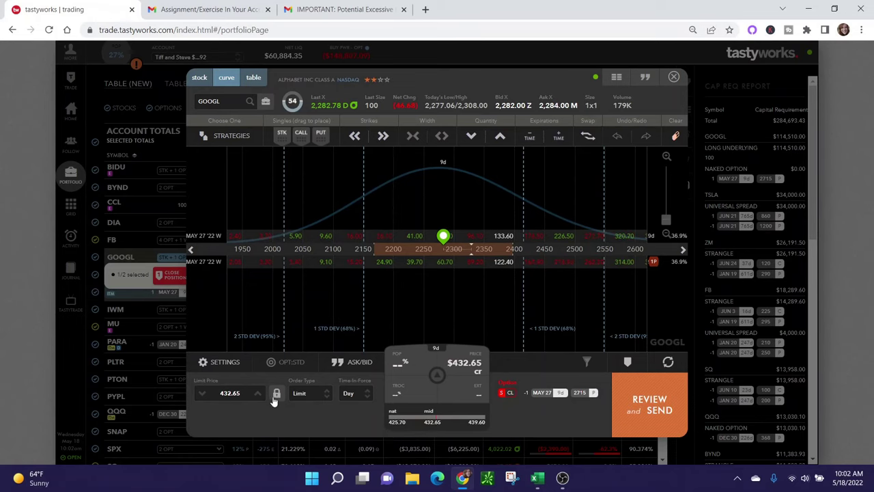
pyautogui.click(627, 403)
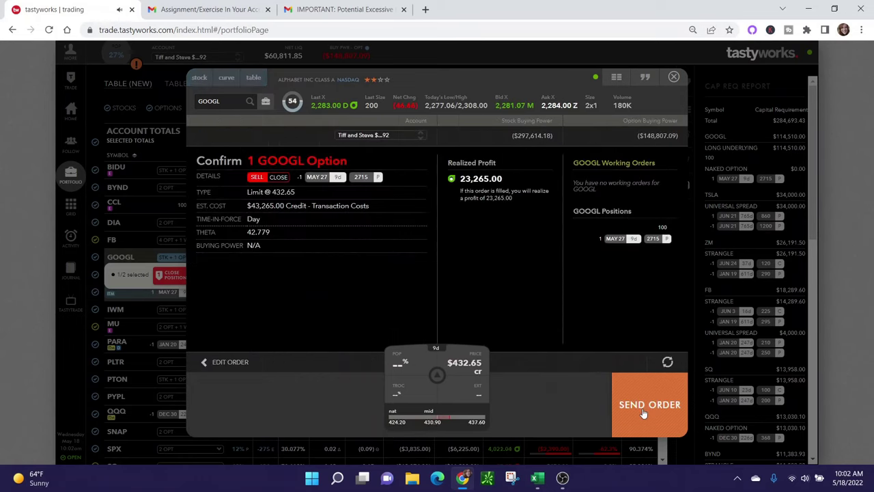
pyautogui.click(626, 403)
pyautogui.click(673, 76)
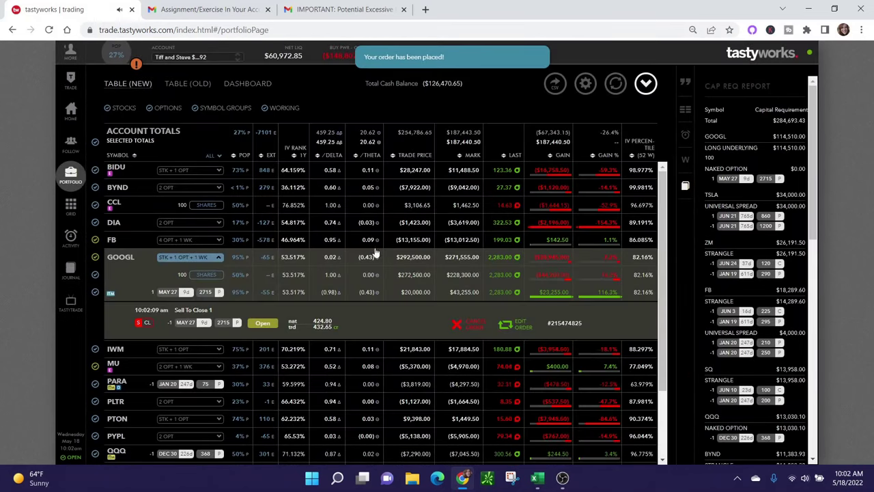
pyautogui.click(168, 260)
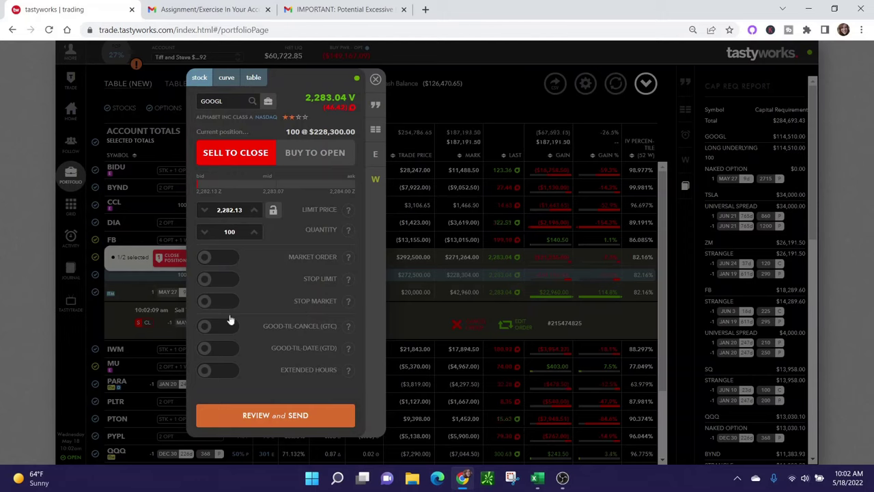
# Step: Submit the Sell To Close order for 100 GOOGL shares at 2,282.13 and close the ticket
pyautogui.click(267, 418)
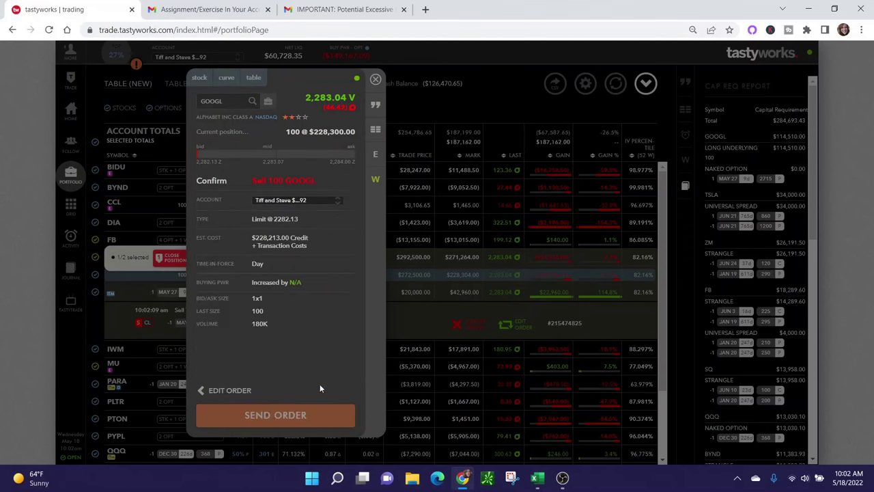
pyautogui.click(259, 419)
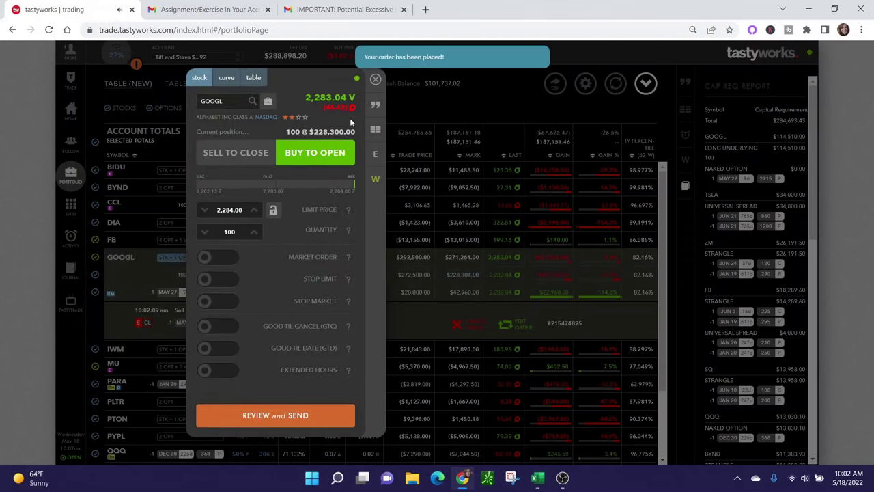
pyautogui.click(376, 80)
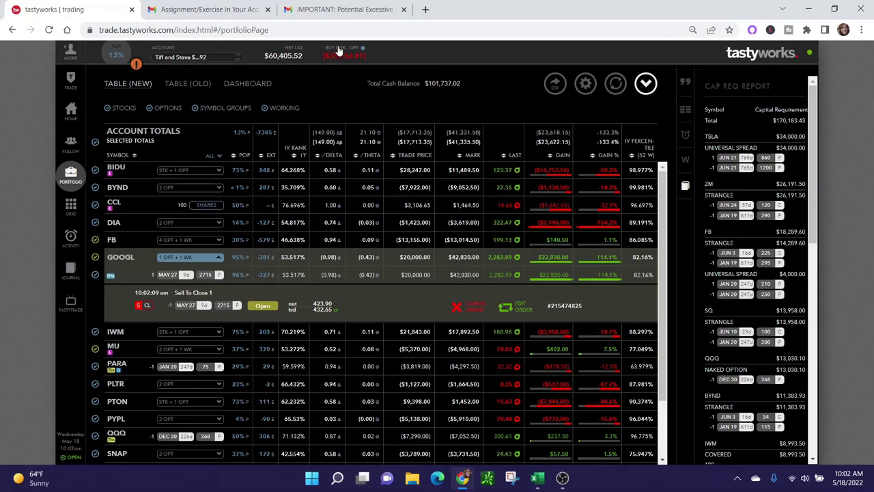
# Step: Edit the working 2715 put order, resetting its limit to the 428.15 mid, and send the change
pyautogui.click(525, 307)
pyautogui.click(276, 394)
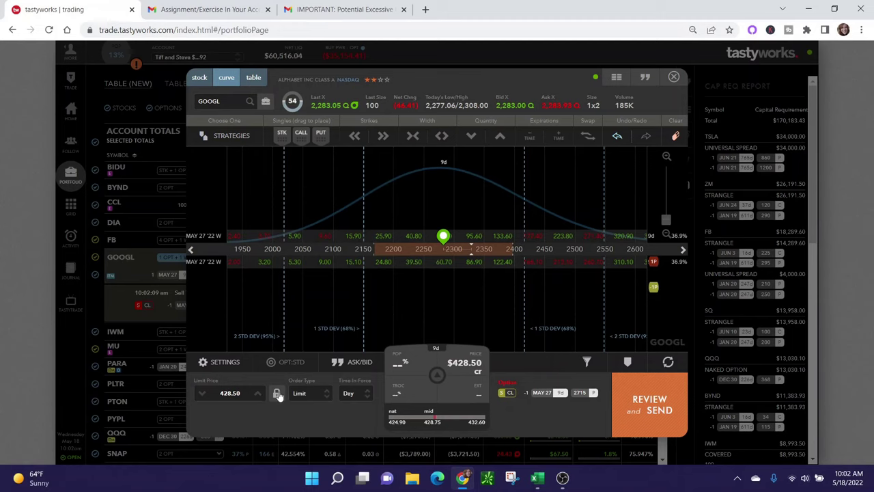
pyautogui.click(276, 395)
pyautogui.click(276, 396)
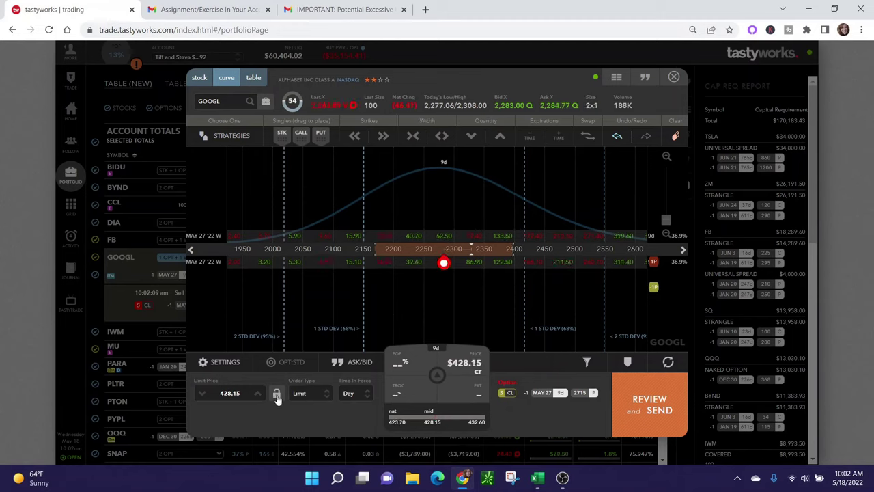
pyautogui.click(631, 415)
pyautogui.click(631, 414)
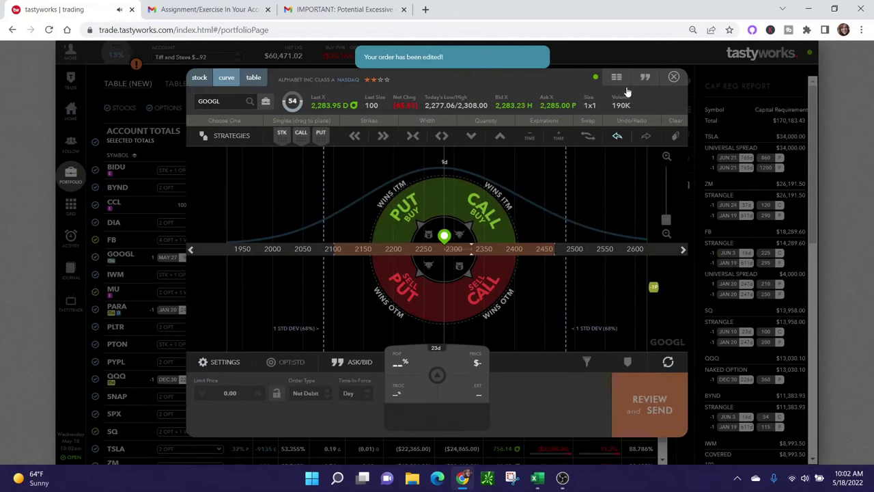
# Step: Show today's filled orders in Activity: the 2715 put at 428.15 and 100 shares at 2,282.13
pyautogui.click(673, 77)
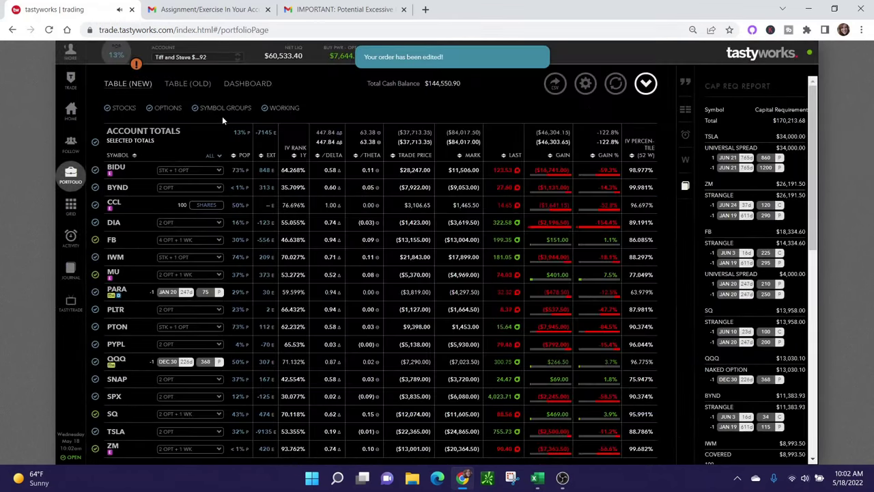
pyautogui.click(71, 239)
pyautogui.click(124, 83)
pyautogui.click(177, 123)
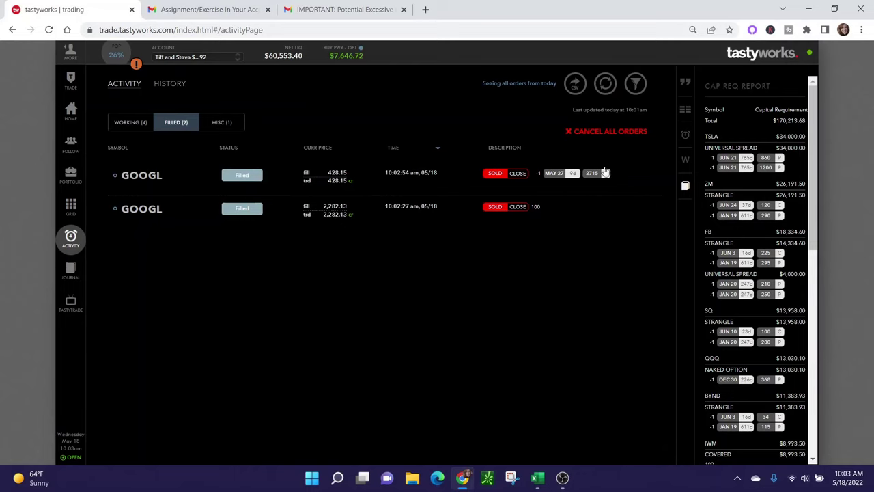
# Step: Maximize the transaction history spreadsheet at 90% zoom and read the Amount column's sum
pyautogui.hotkey('alt', 'Tab')
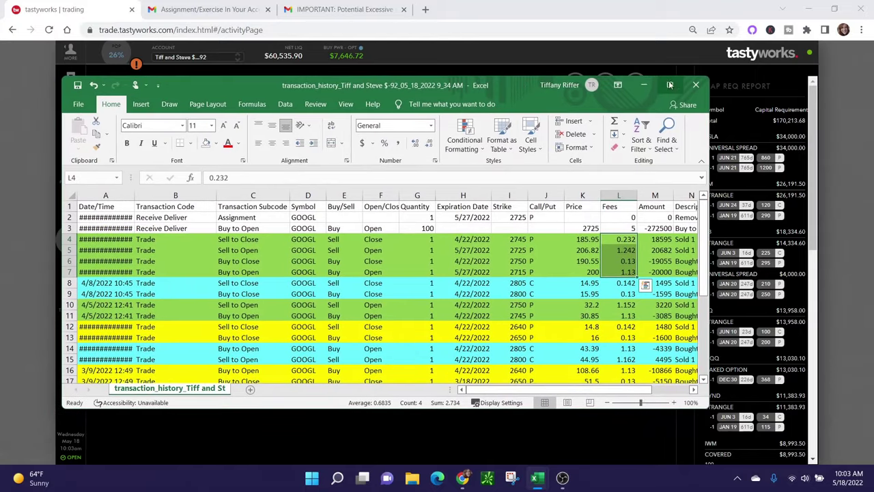
pyautogui.click(670, 84)
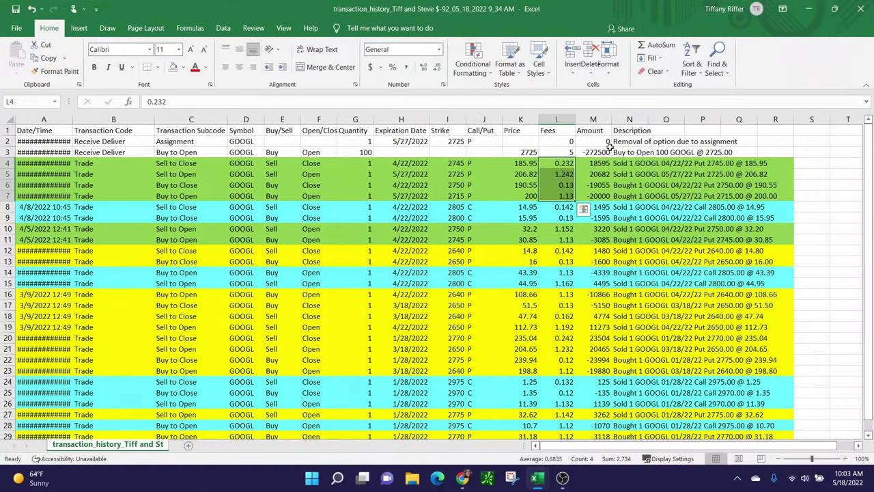
pyautogui.click(786, 458)
pyautogui.click(803, 342)
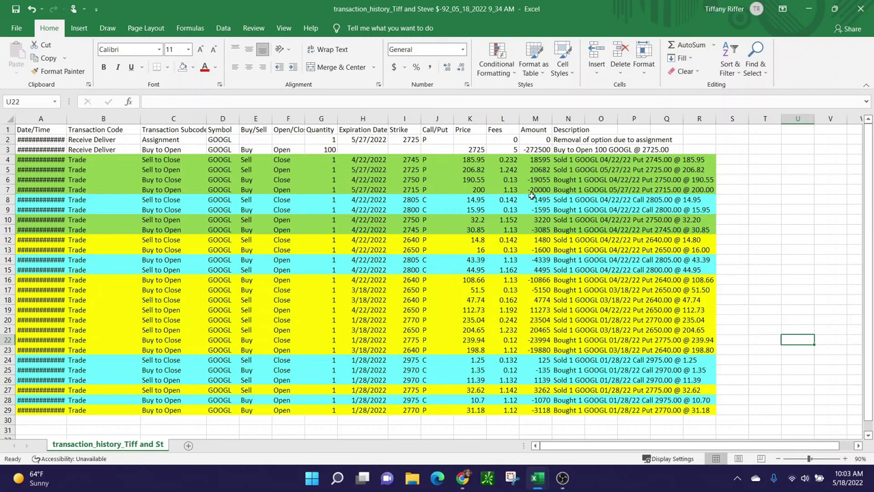
pyautogui.moveTo(537, 157); pyautogui.dragTo(537, 413)
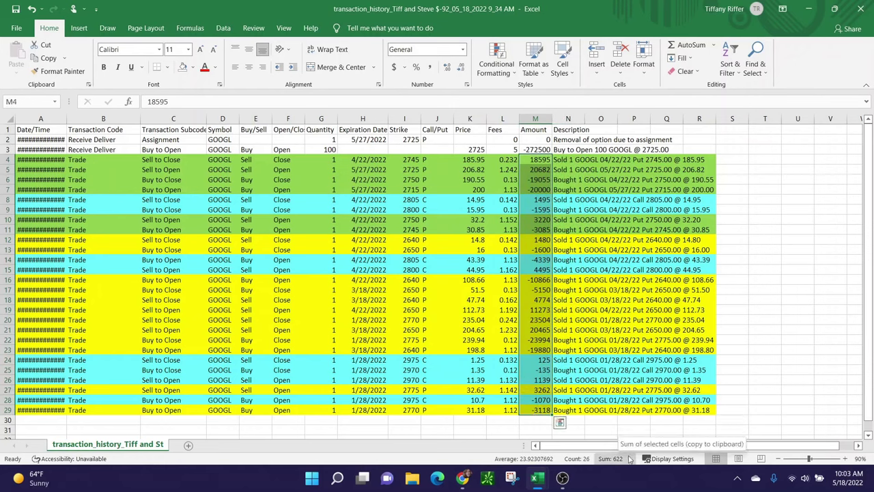
pyautogui.click(777, 318)
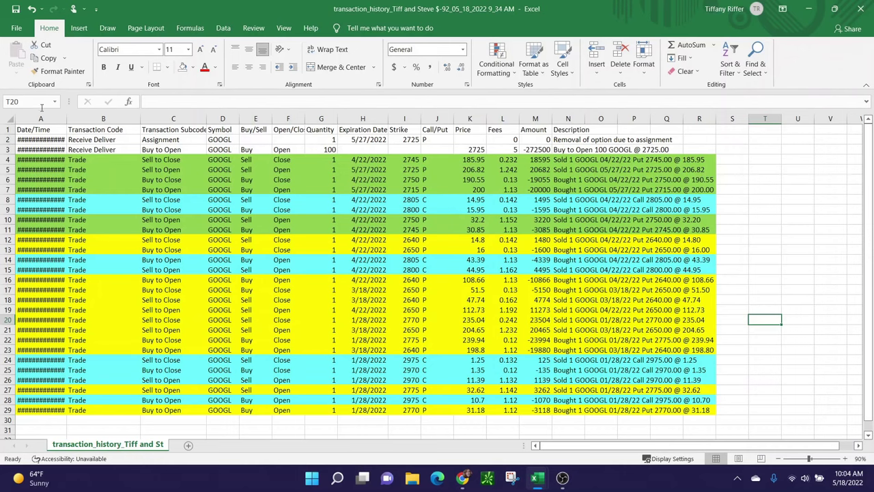
# Step: Autofit column A to reveal the dates, then check the sums for the 4/5 and 4/14/2022 trades
pyautogui.doubleClick(66, 118)
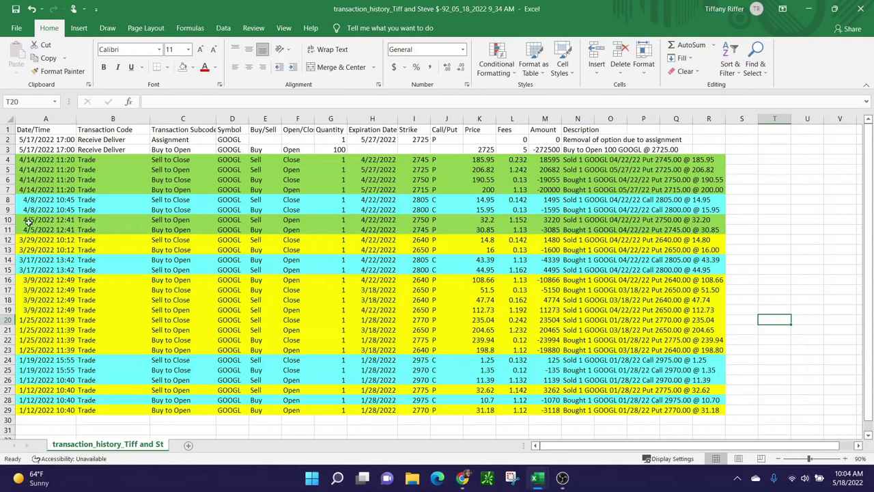
pyautogui.moveTo(27, 220); pyautogui.dragTo(68, 231)
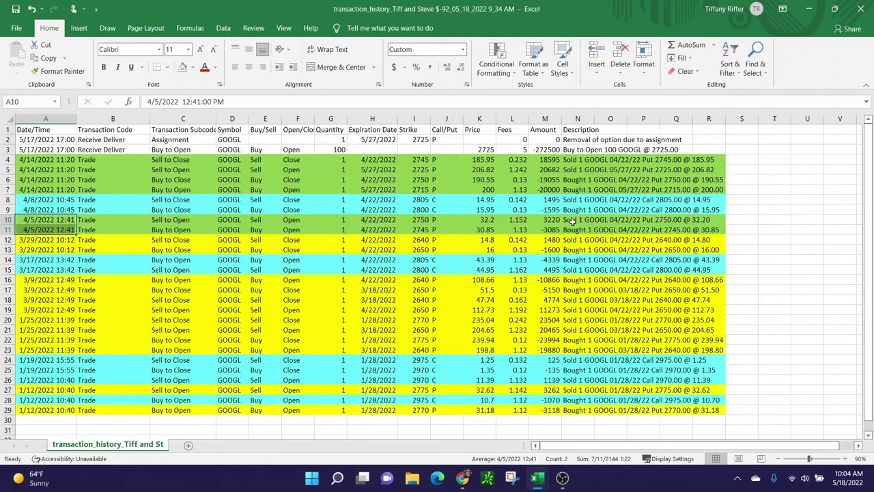
pyautogui.moveTo(553, 219); pyautogui.dragTo(552, 230)
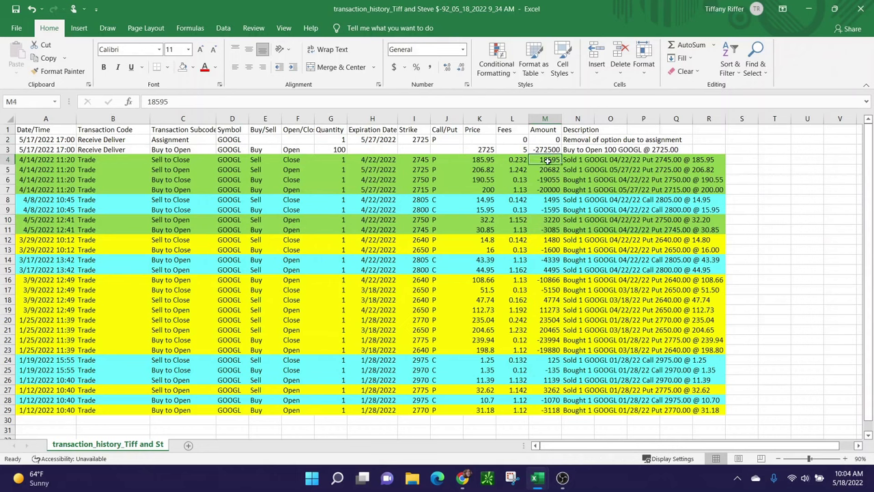
pyautogui.moveTo(548, 159); pyautogui.dragTo(545, 194)
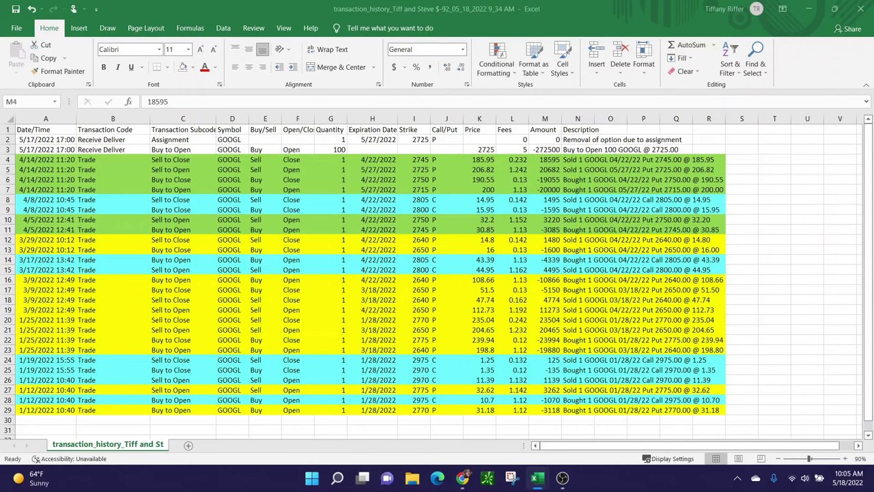
pyautogui.hotkey('alt', 'Tab')
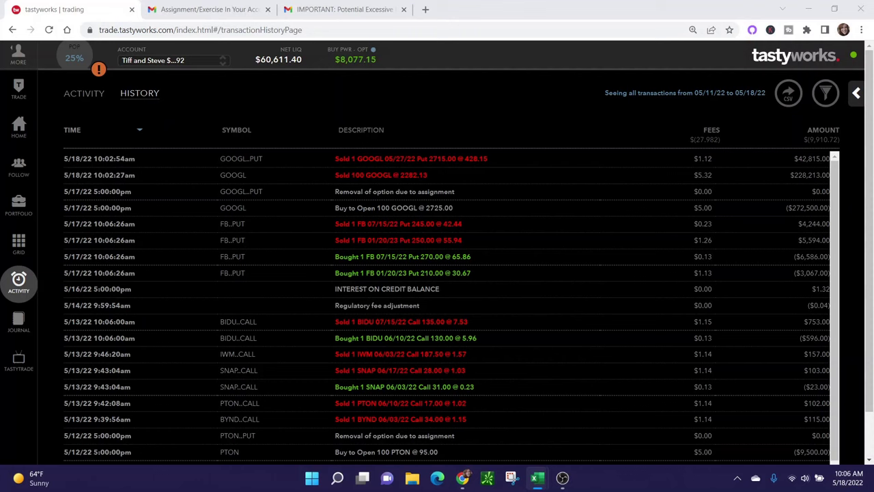
# Step: Move the Dividend Portfolio workbook over the browser and maximize it to fill the screen
pyautogui.moveTo(873, 129); pyautogui.dragTo(562, 70)
pyautogui.click(758, 73)
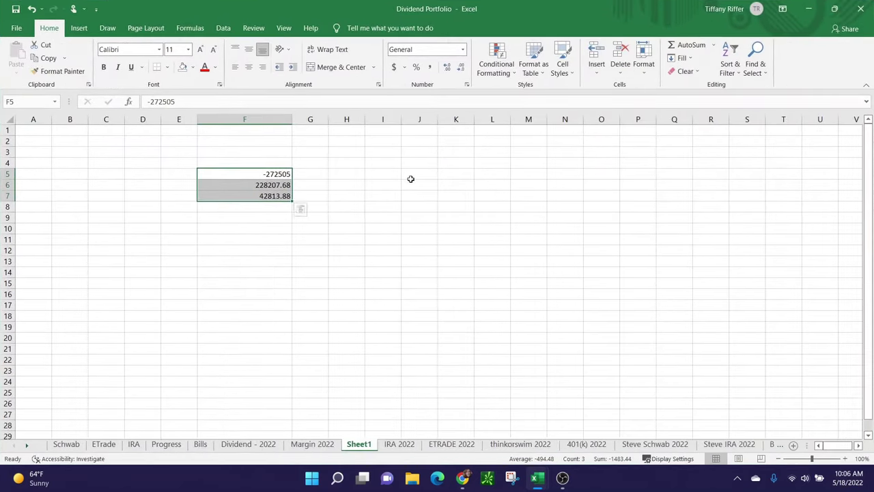
pyautogui.click(399, 180)
pyautogui.moveTo(267, 176); pyautogui.dragTo(263, 198)
pyautogui.click(352, 212)
# Step: Color the -272505 in F5 red, then select F5:F7 to see the -1,483.44 sum
pyautogui.click(240, 173)
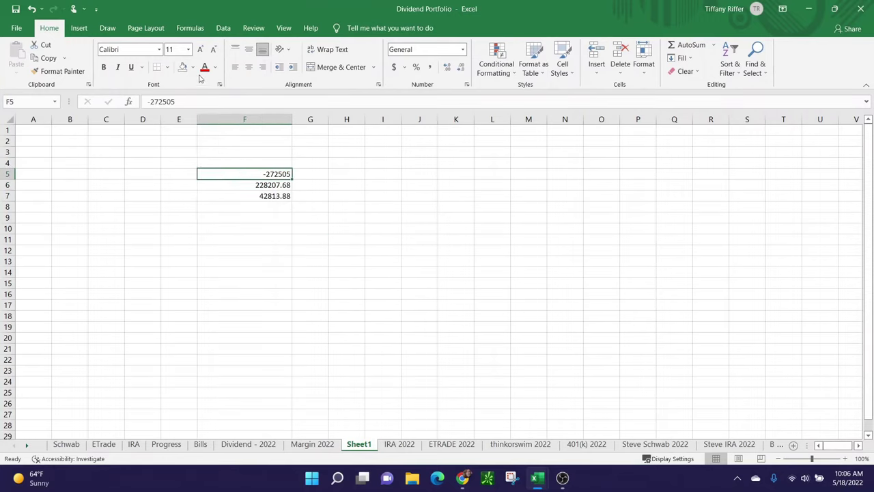
pyautogui.click(204, 68)
pyautogui.click(245, 186)
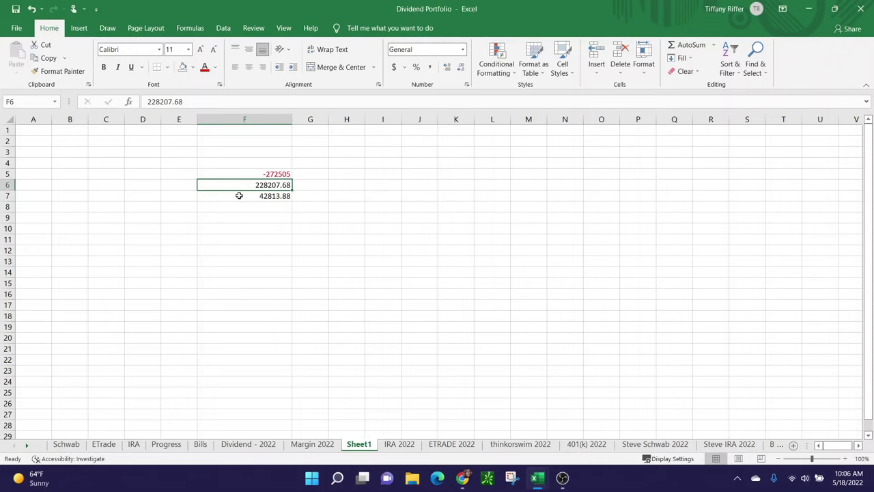
pyautogui.click(240, 196)
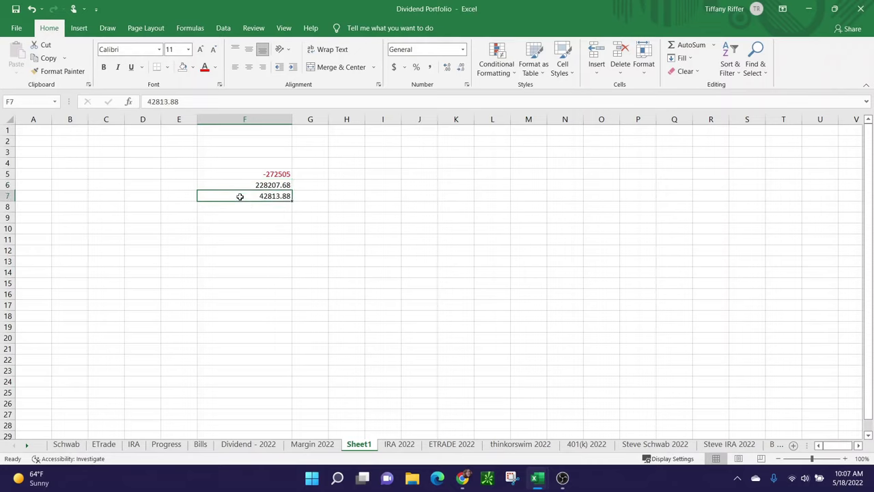
pyautogui.moveTo(252, 176); pyautogui.dragTo(255, 197)
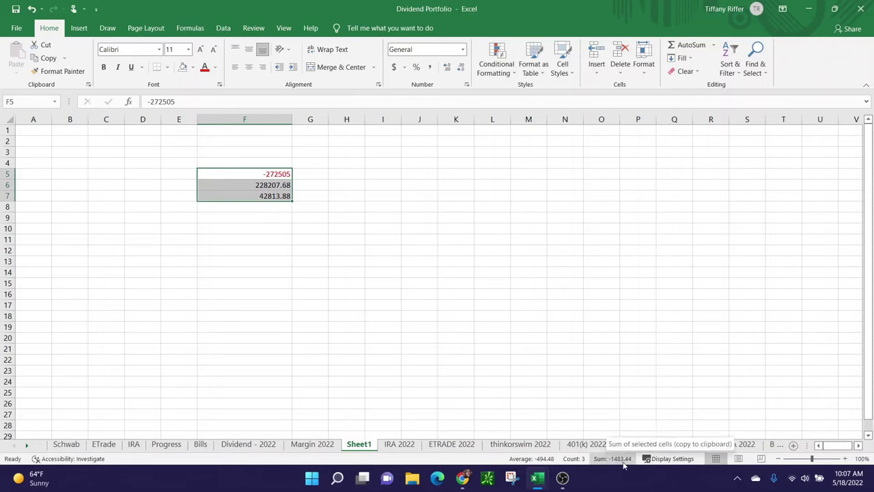
# Step: Enter 351.99 in F8 and label it 'Credit collected' in G8
pyautogui.click(273, 206)
pyautogui.write('3')
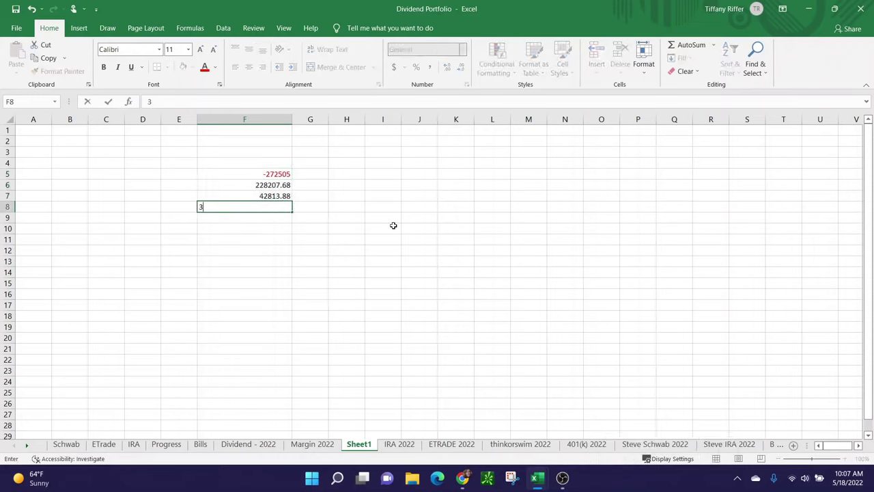
pyautogui.write('51.99')
pyautogui.press('Return')
pyautogui.click(302, 208)
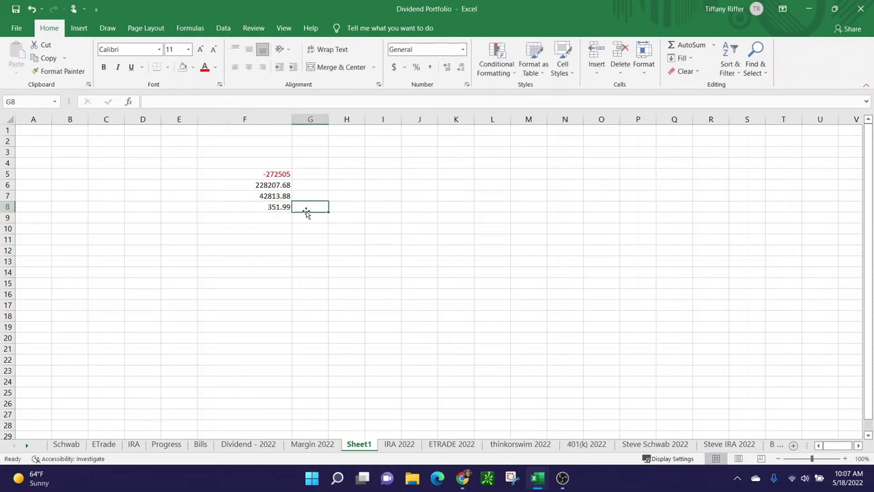
pyautogui.write('Credit collected')
pyautogui.press('Up')
# Step: Label G7 to G5 'Sold long option', 'sold shares back', 'assignment', then select F5:F9 (-1,131.45)
pyautogui.write('Sold long option')
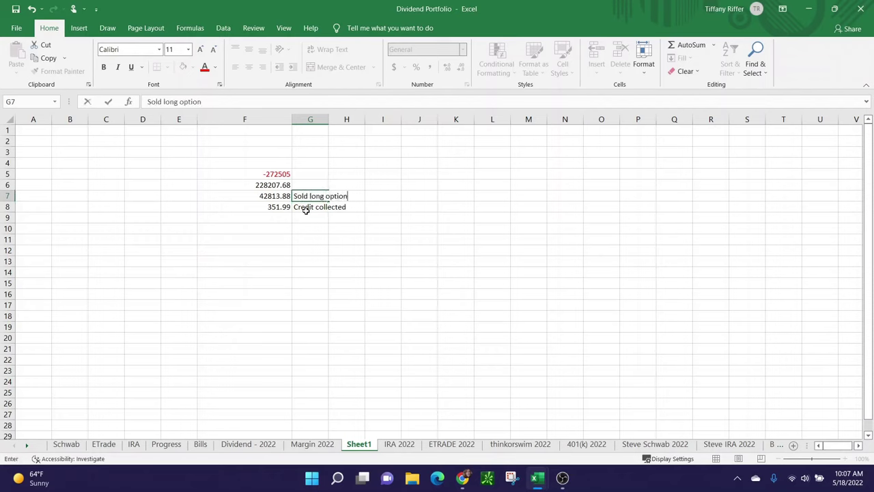
pyautogui.press('Up')
pyautogui.write('sold ')
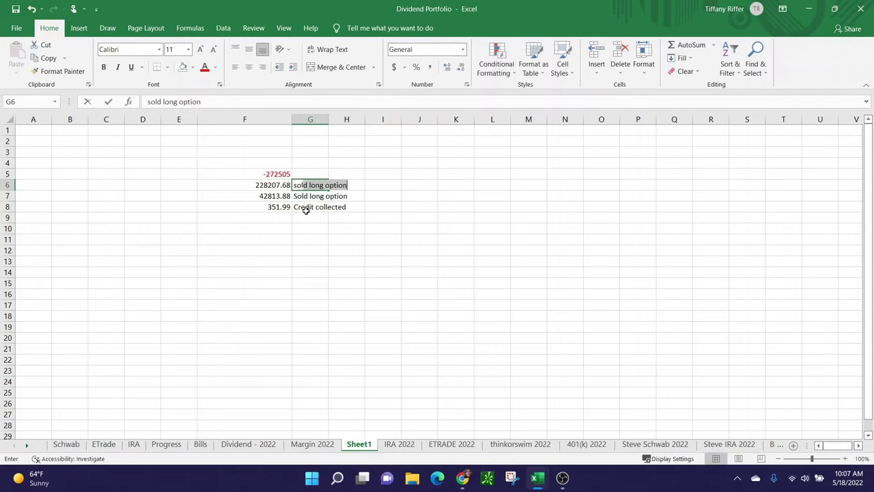
pyautogui.write('shares back')
pyautogui.press('Up')
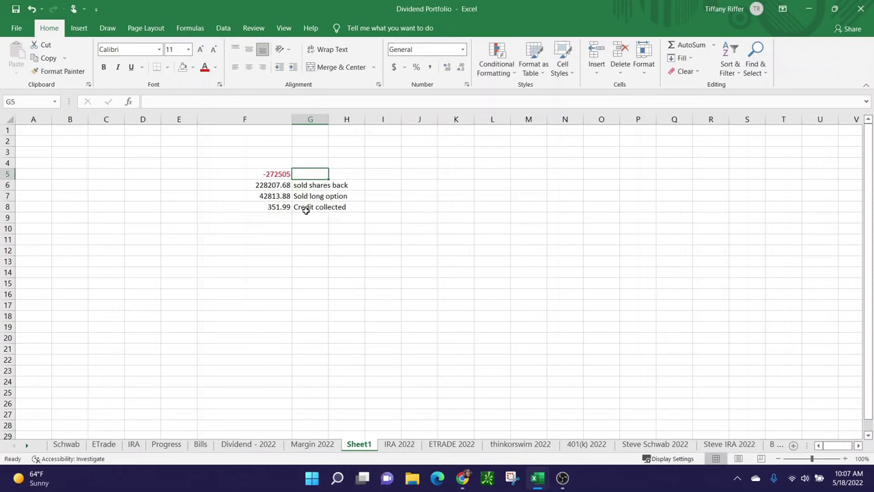
pyautogui.write('assignment')
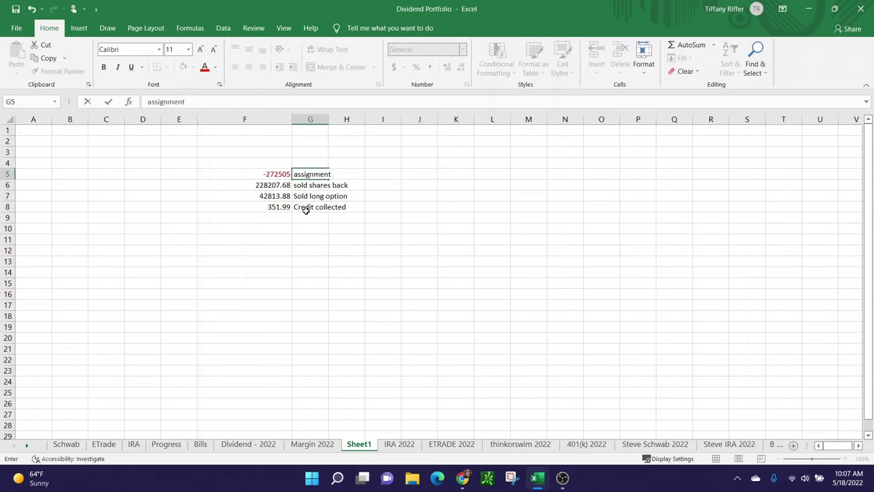
pyautogui.press('Return')
pyautogui.moveTo(273, 174); pyautogui.dragTo(280, 217)
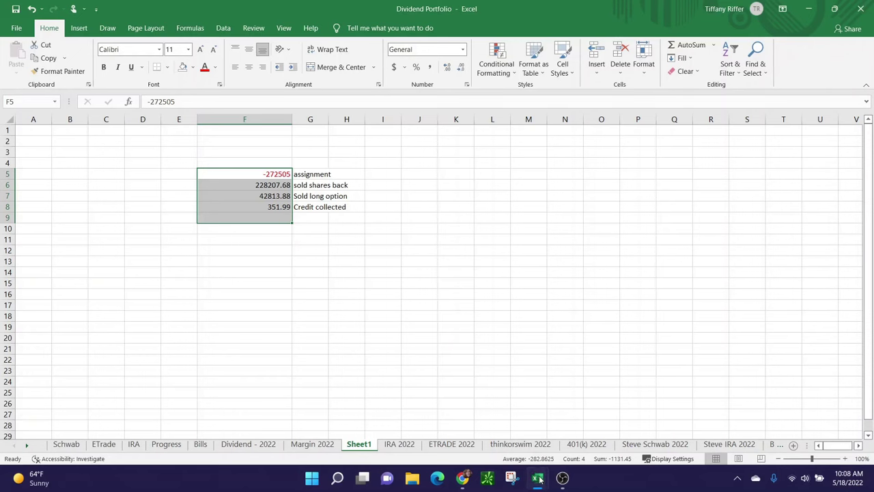
# Step: Select M4:M29 in the transaction_history workbook to total the trade amounts at 622
pyautogui.moveTo(537, 477)
pyautogui.click(545, 445)
pyautogui.click(536, 158)
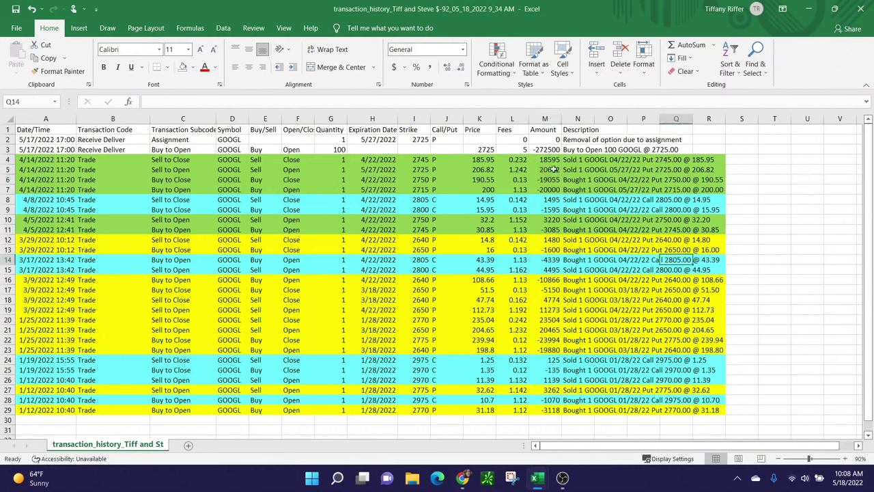
pyautogui.moveTo(536, 157); pyautogui.dragTo(543, 411)
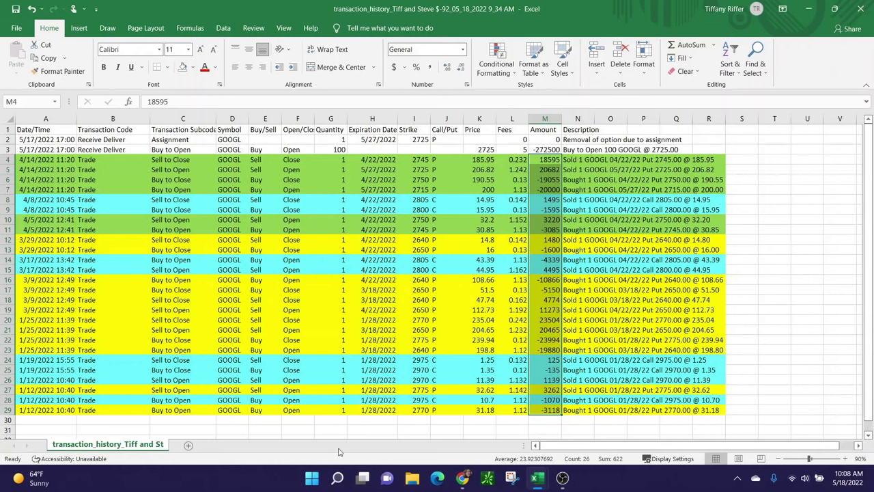
# Step: Replace the 351.99 in Dividend Portfolio's F8 with 622 and reselect F5:F9 for the new sum
pyautogui.moveTo(537, 477)
pyautogui.click(477, 427)
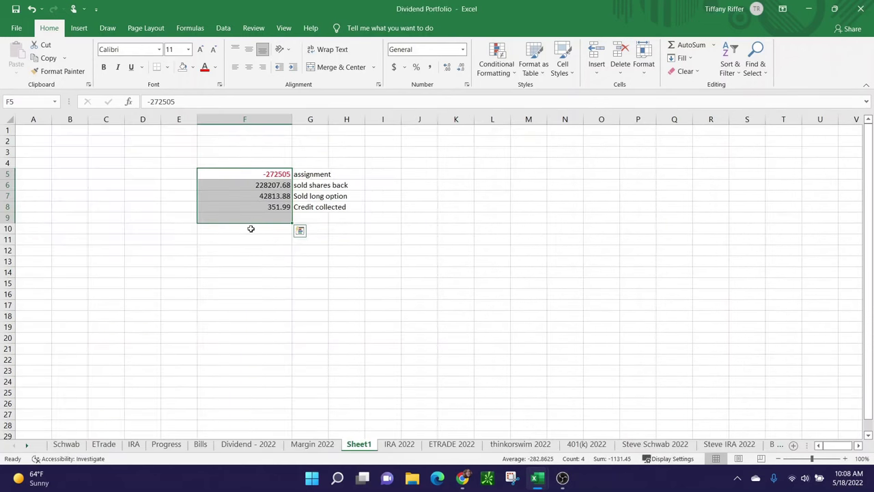
pyautogui.click(259, 209)
pyautogui.write('622')
pyautogui.press('Return')
pyautogui.moveTo(276, 175); pyautogui.dragTo(273, 217)
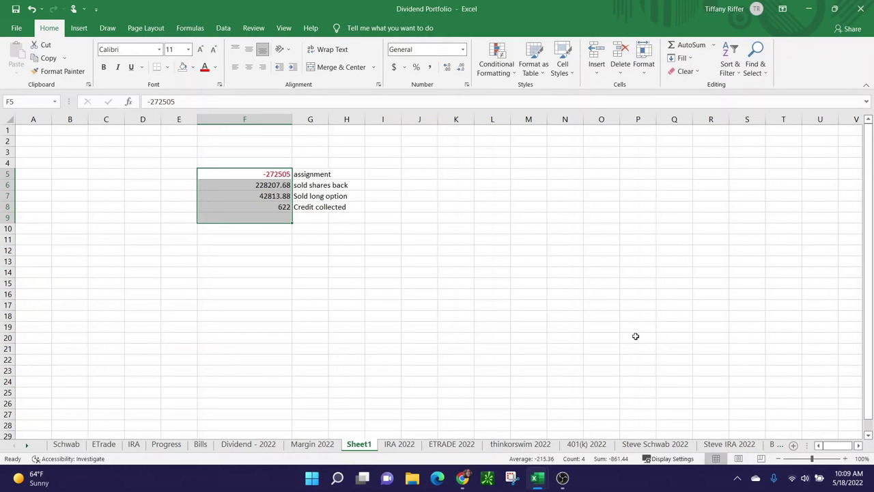
pyautogui.click(462, 477)
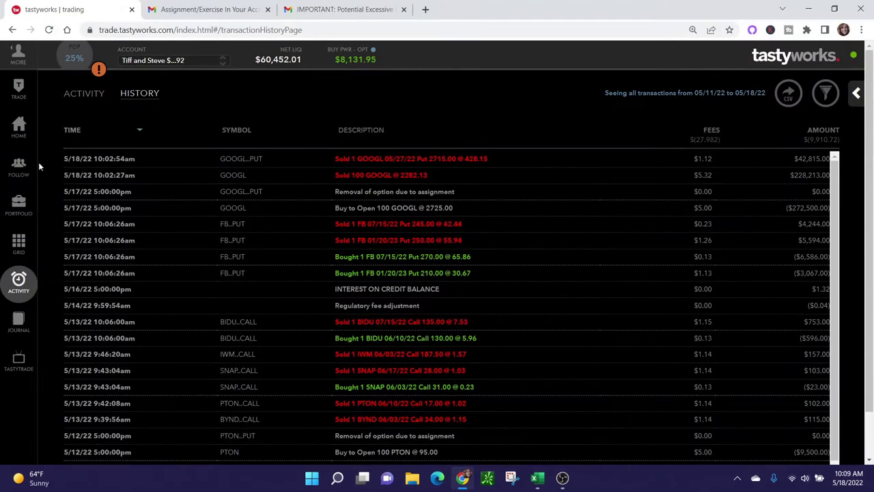
# Step: Show the tastyworks Portfolio positions at 100% browser zoom and scroll through the table
pyautogui.click(17, 202)
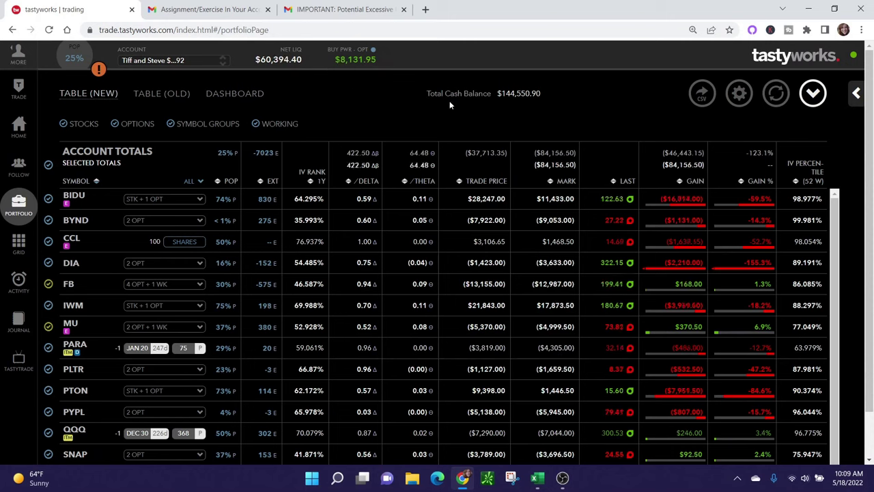
pyautogui.click(861, 30)
pyautogui.click(785, 137)
pyautogui.click(672, 114)
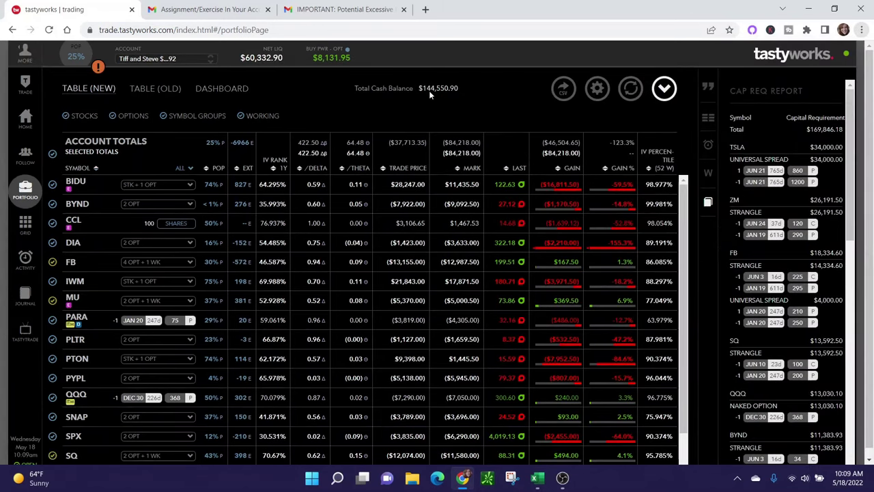
pyautogui.scroll(-2, 517, 211)
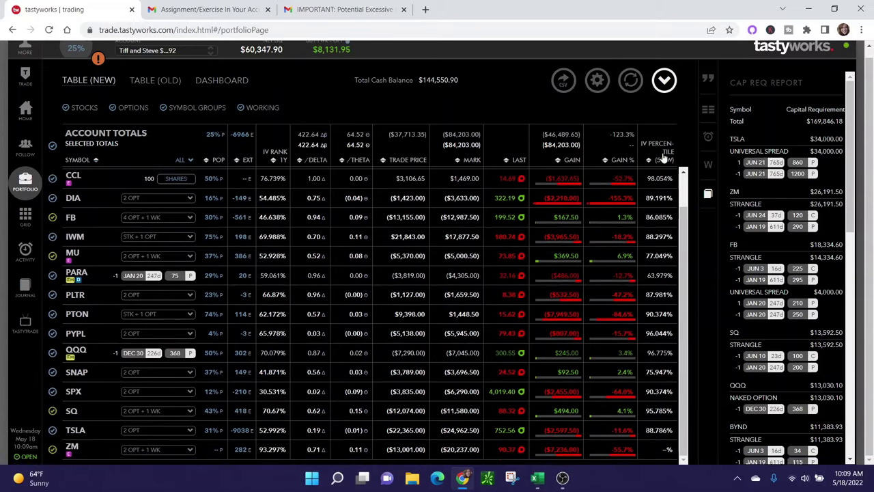
pyautogui.scroll(2, 355, 251)
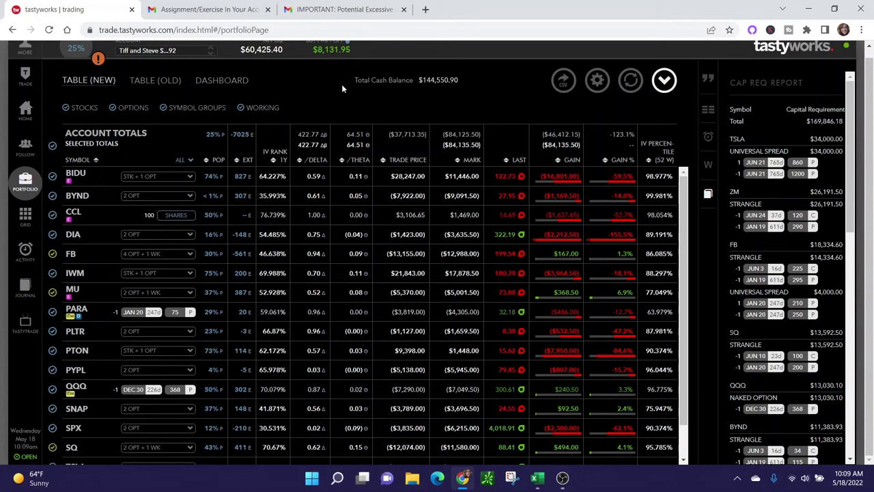
pyautogui.scroll(1, 118, 89)
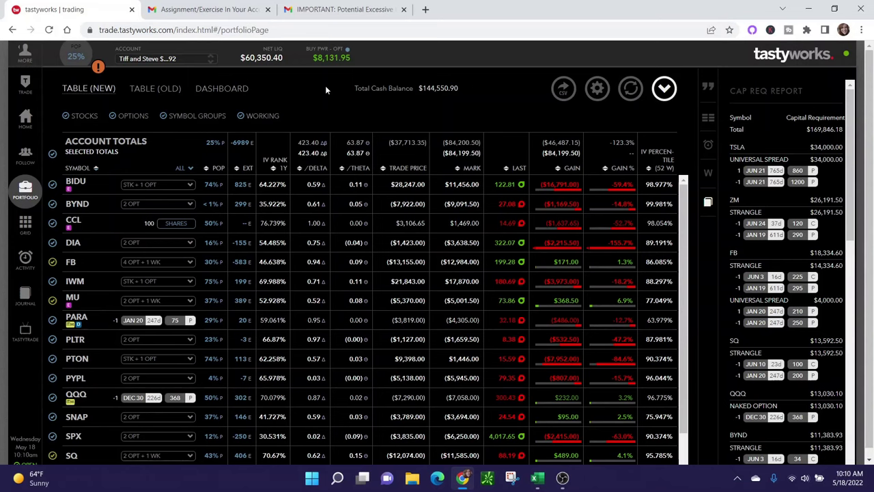
pyautogui.scroll(-1, 319, 174)
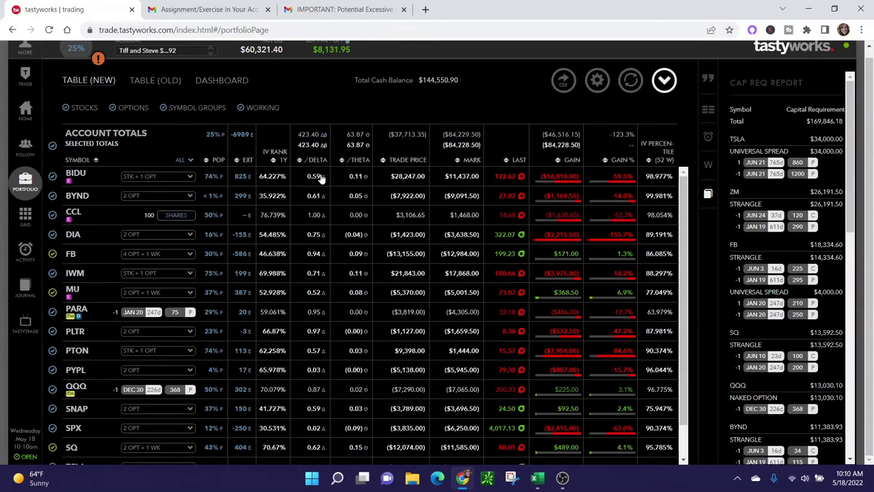
pyautogui.scroll(1, 320, 176)
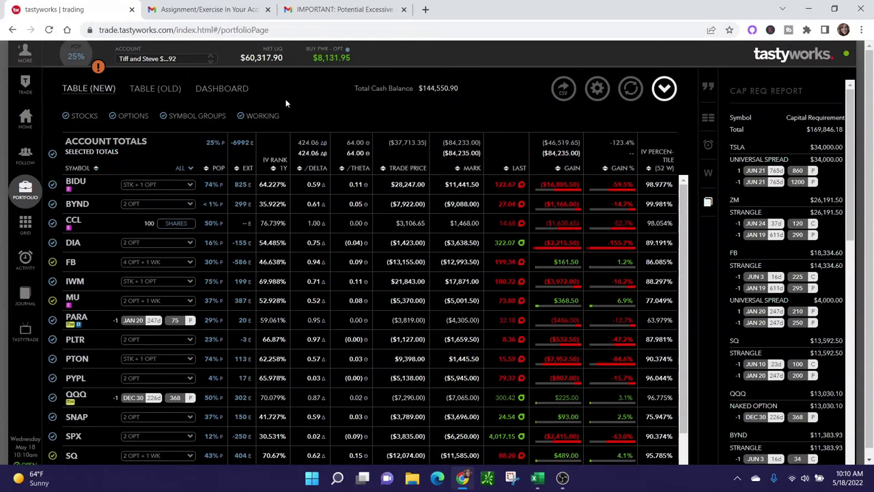